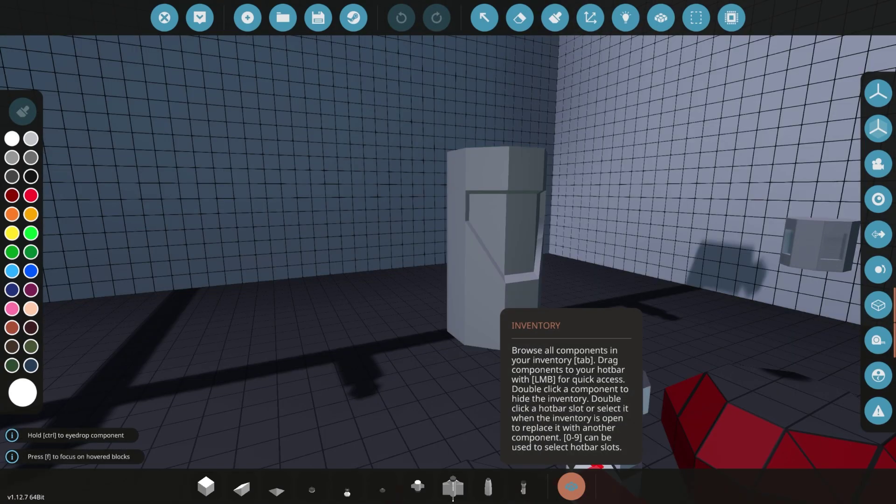
# Look up the Solid Rocket Inline Radar in the component inventory, then close the inventory
pyautogui.click(571, 487)
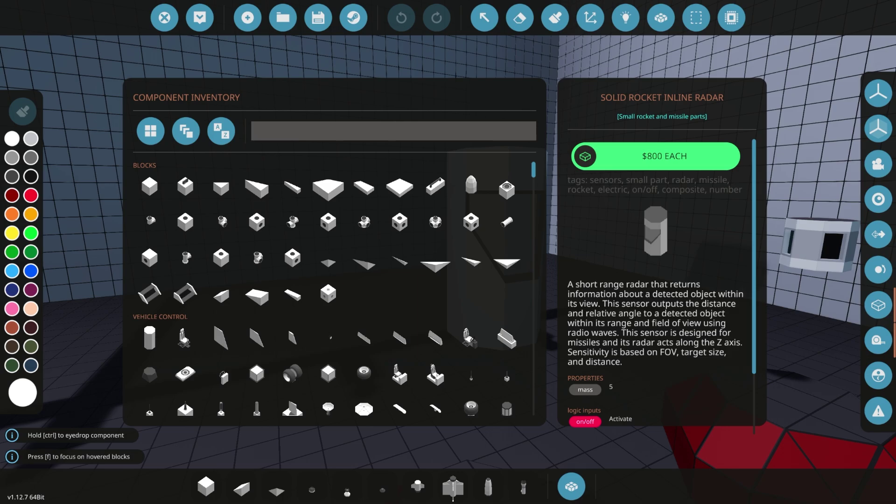
pyautogui.click(571, 487)
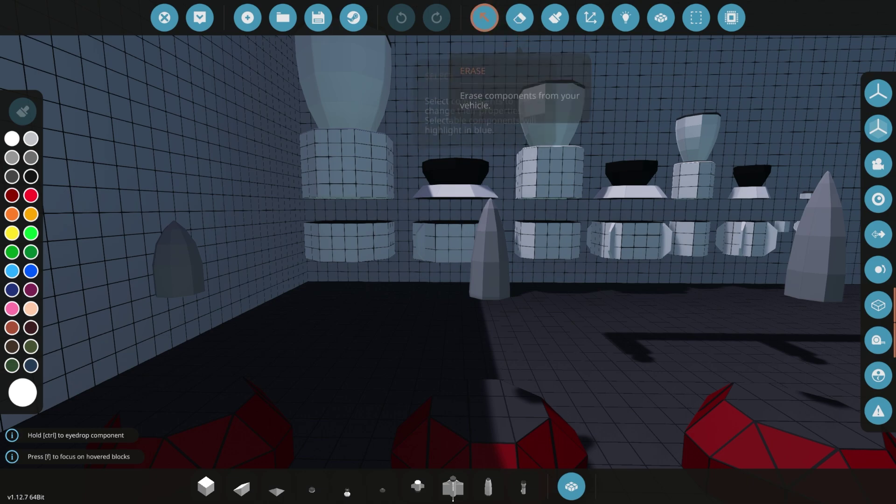
# Select the missile head to show its AMRM 1 radar settings, then fly the camera around the rack
pyautogui.click(484, 17)
pyautogui.click(490, 248)
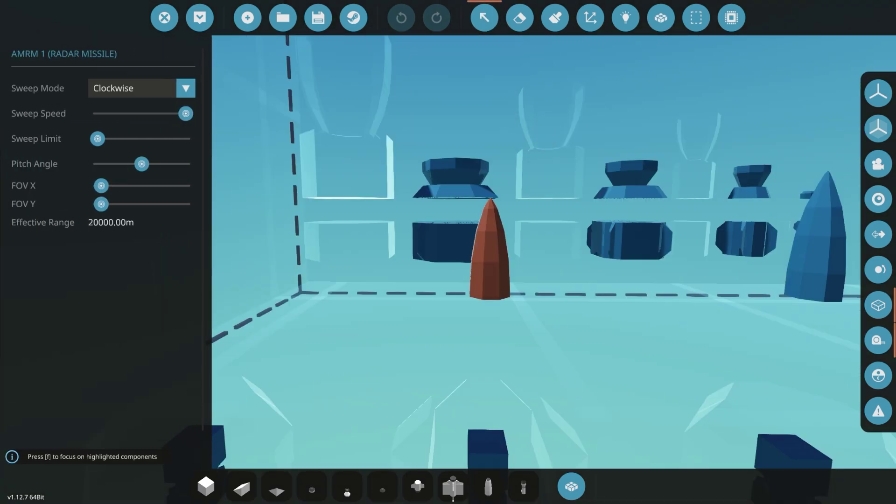
pyautogui.press('s')
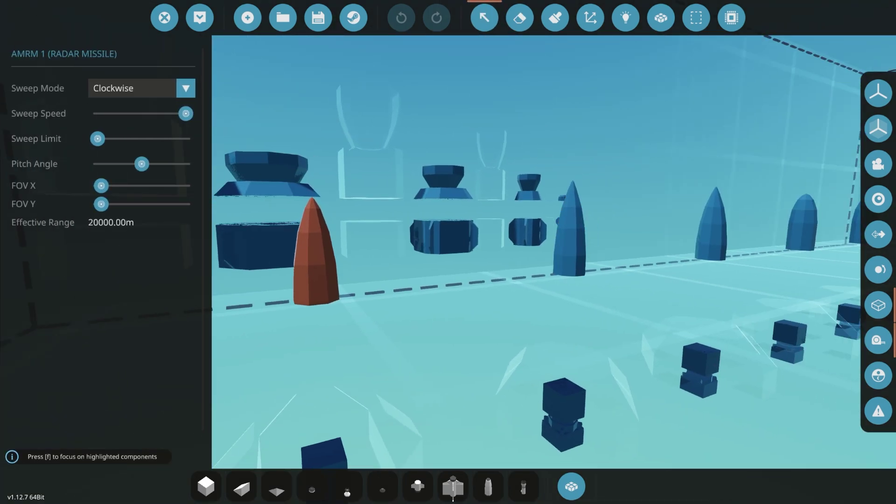
pyautogui.press('Escape')
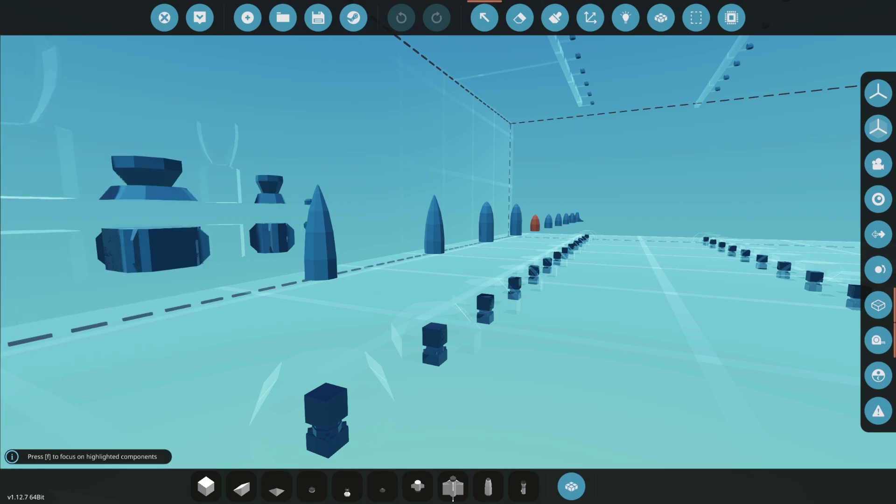
pyautogui.press('w')
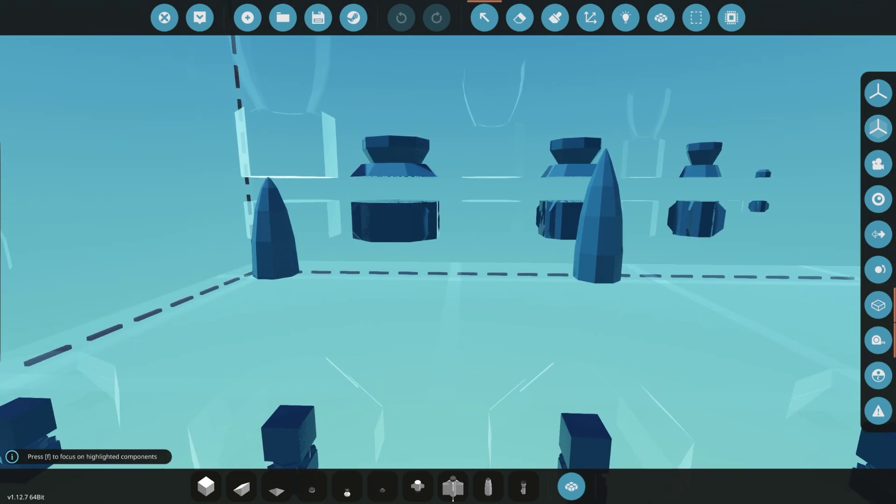
pyautogui.press('s')
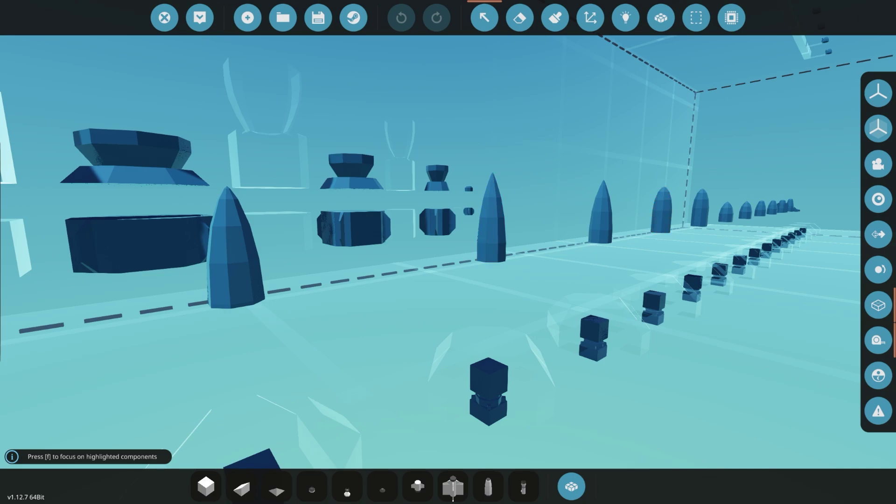
pyautogui.press('d')
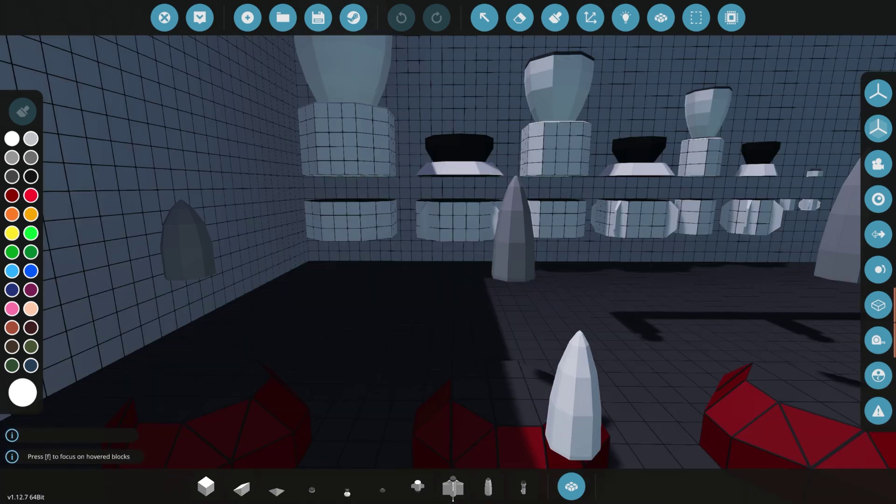
# Pick the AMRM 1 and HRM 1 colored-parts missile heads from the inventory
pyautogui.click(572, 486)
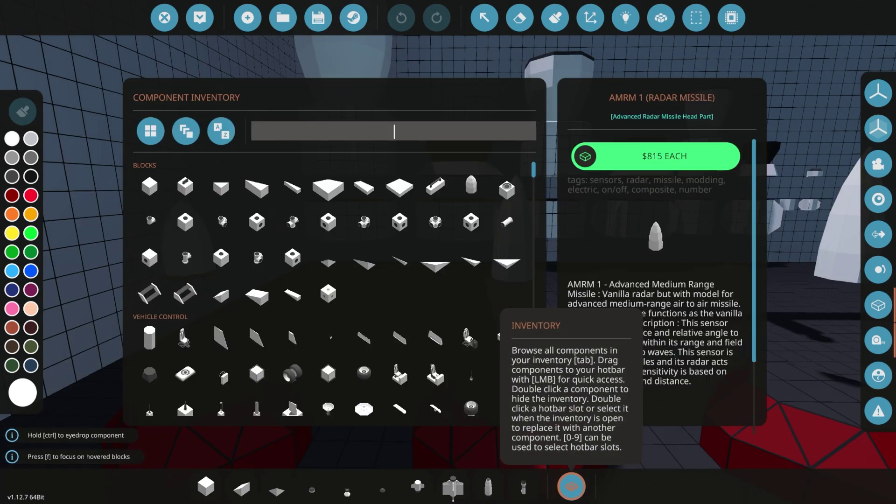
pyautogui.click(571, 486)
pyautogui.press('w')
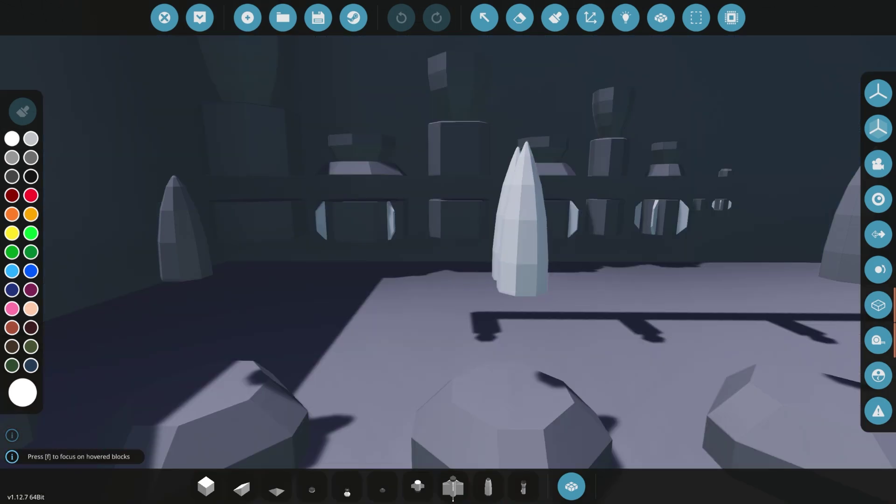
pyautogui.click(572, 487)
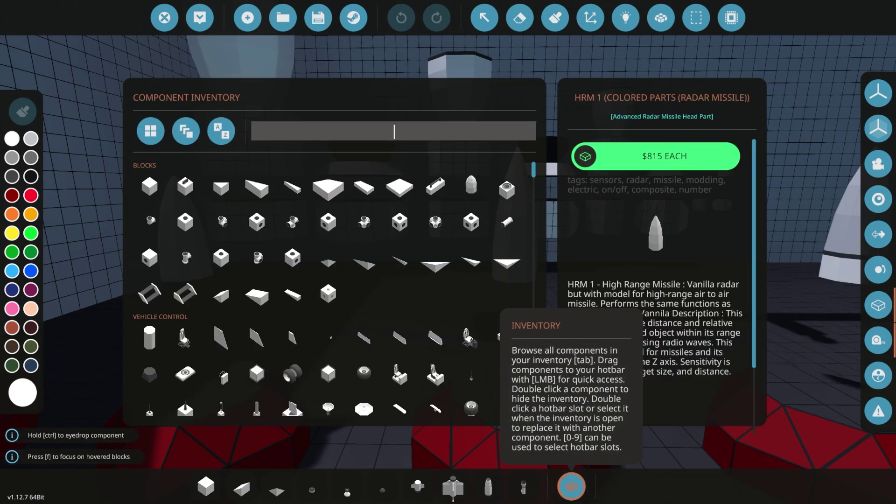
pyautogui.click(571, 487)
pyautogui.press('w')
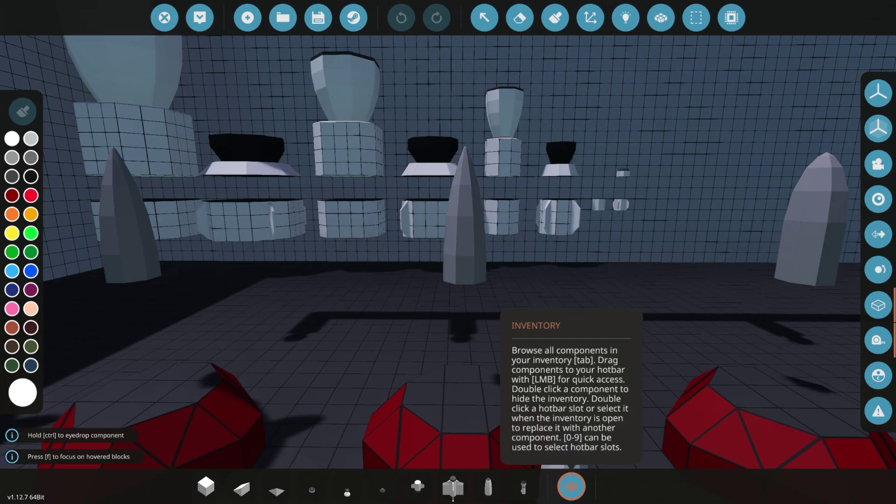
# Pick the HRM 1 radar and HRM 2 colored-lines heads, then delete the cylinder under the centre missile
pyautogui.click(572, 486)
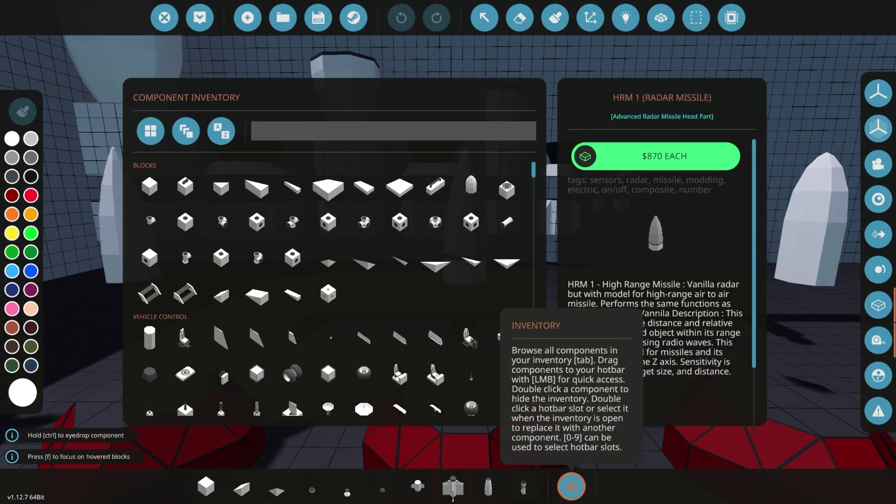
pyautogui.click(572, 487)
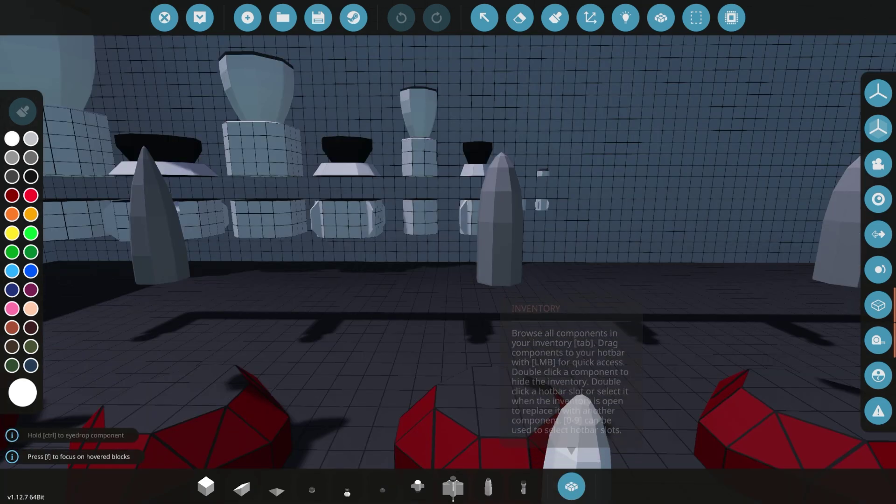
pyautogui.click(572, 487)
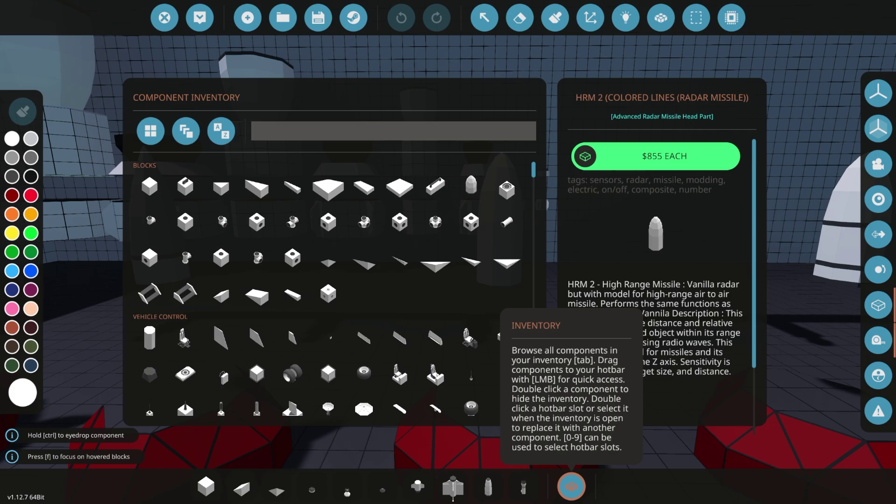
pyautogui.click(572, 487)
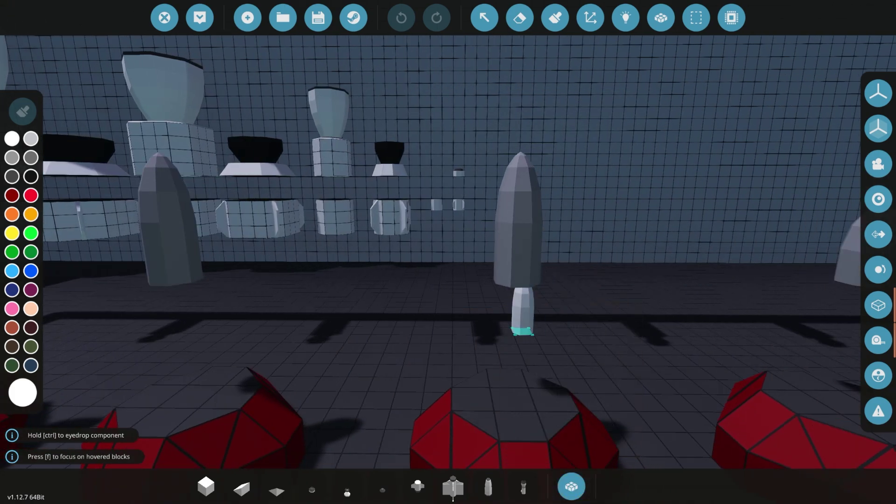
pyautogui.rightClick(522, 329)
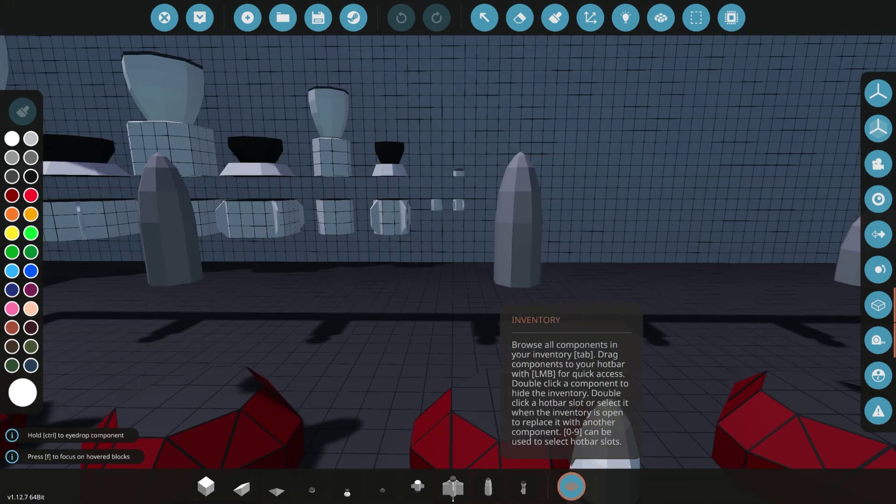
# Pick the HRM 2 radar, MRM 1 colored-line and MRM 1 radar missile heads from the inventory
pyautogui.click(571, 487)
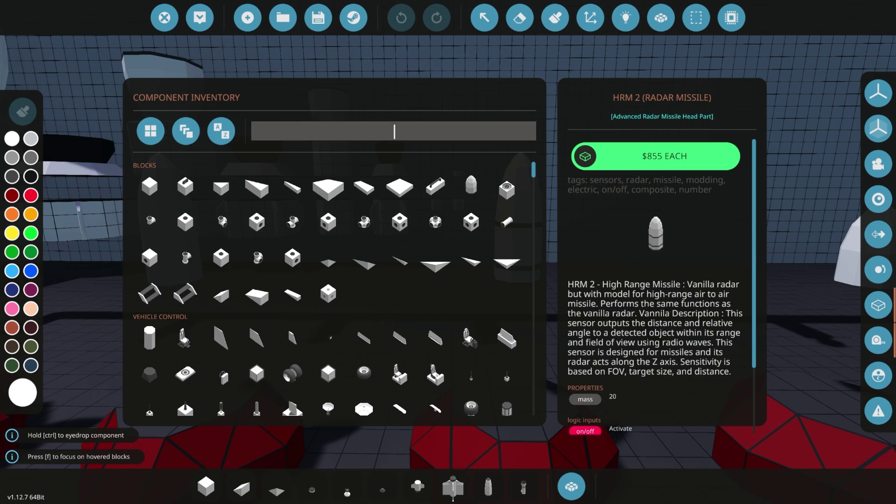
pyautogui.click(571, 487)
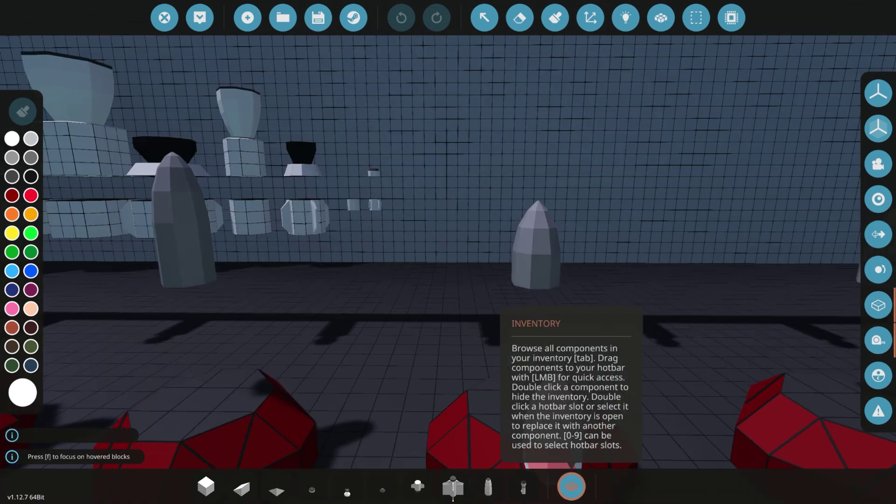
pyautogui.click(571, 487)
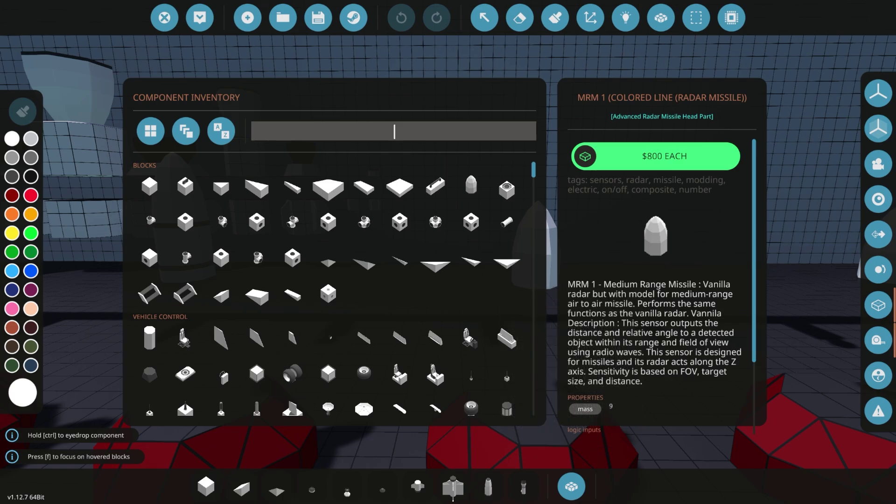
pyautogui.click(572, 487)
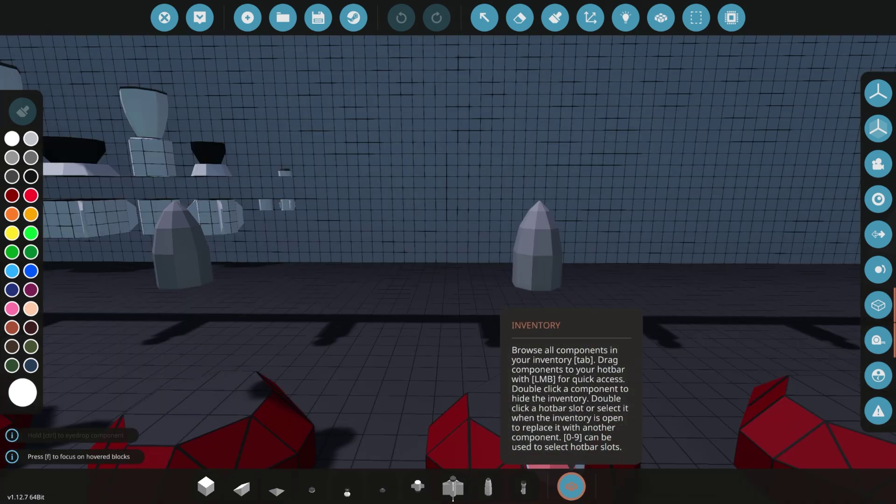
pyautogui.click(571, 486)
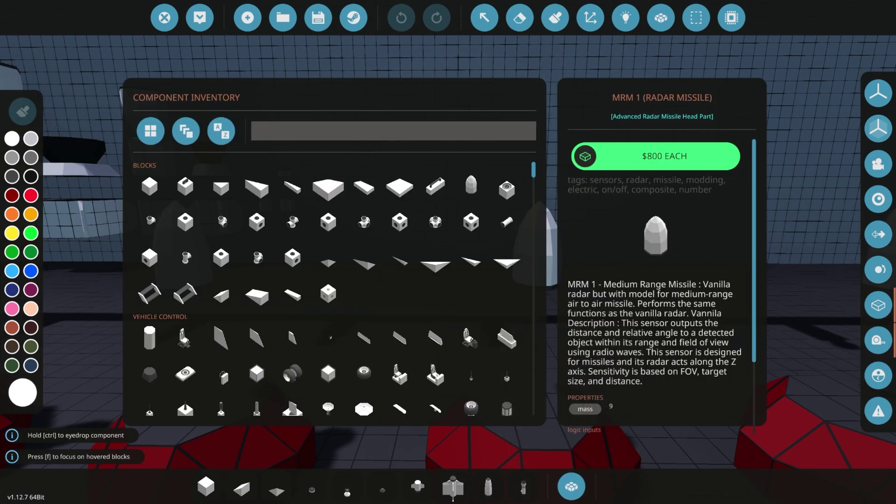
pyautogui.click(571, 487)
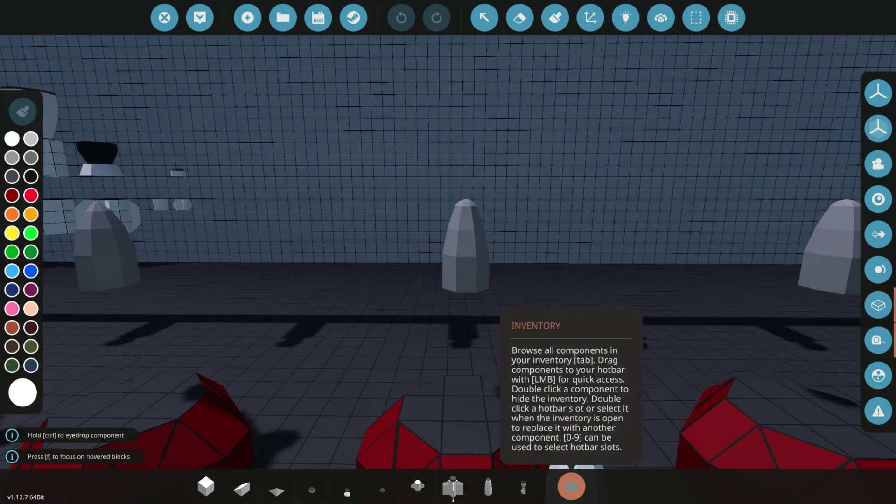
# Pick the MRM 2 colored-line and radar heads, then read the SRM 1 and SRM 2 entries
pyautogui.click(571, 487)
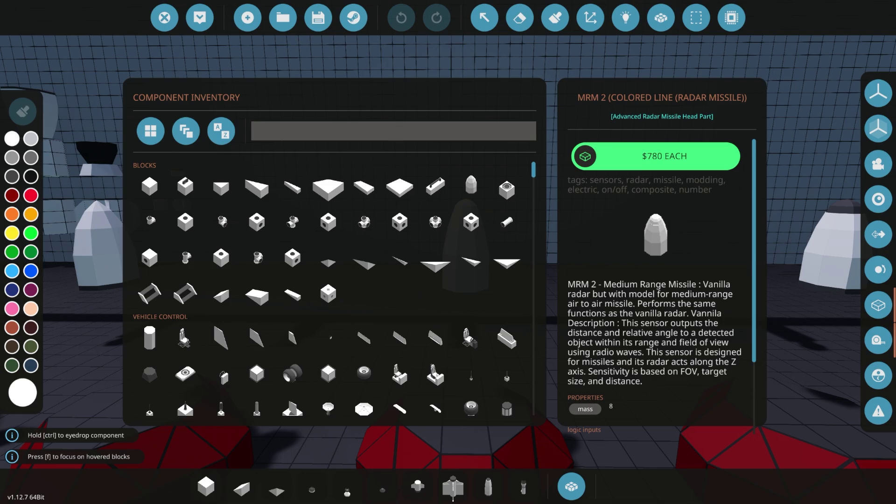
pyautogui.click(572, 486)
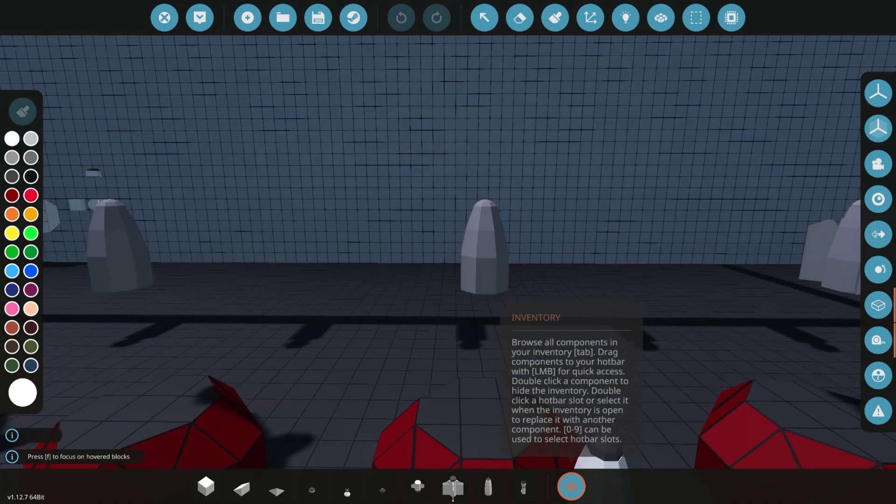
pyautogui.click(572, 487)
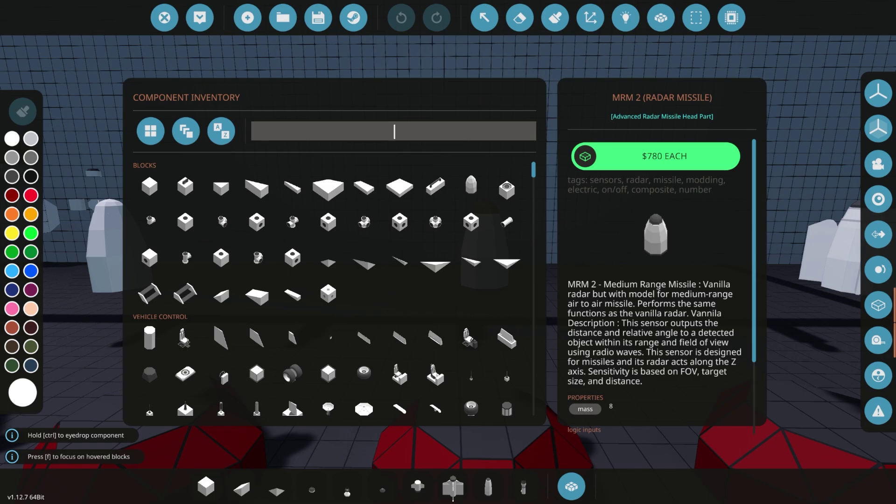
pyautogui.click(572, 487)
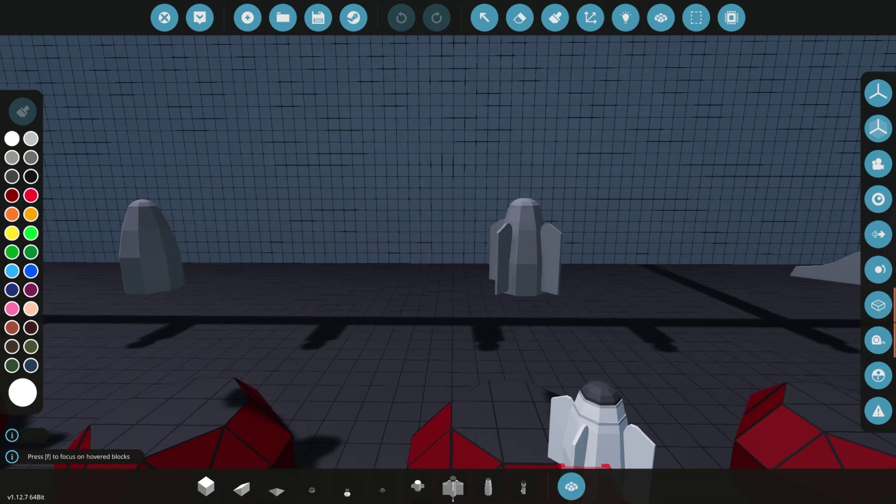
pyautogui.click(572, 487)
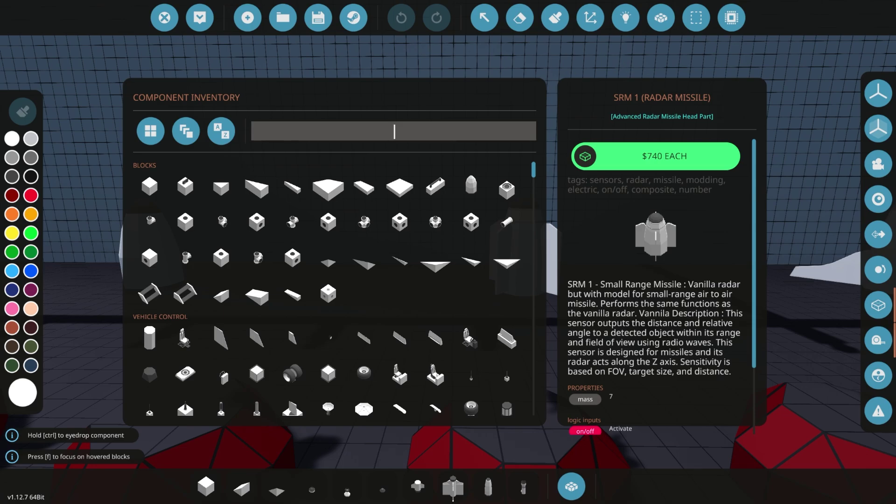
pyautogui.click(572, 487)
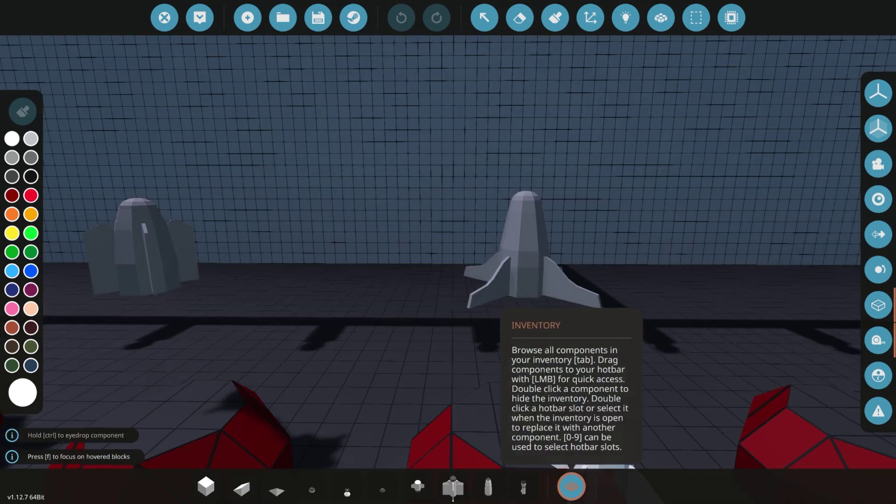
pyautogui.click(572, 487)
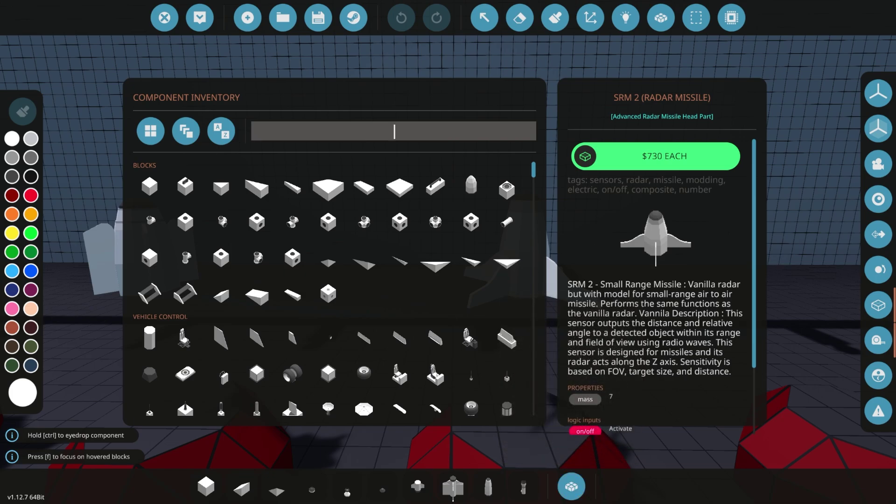
pyautogui.click(572, 487)
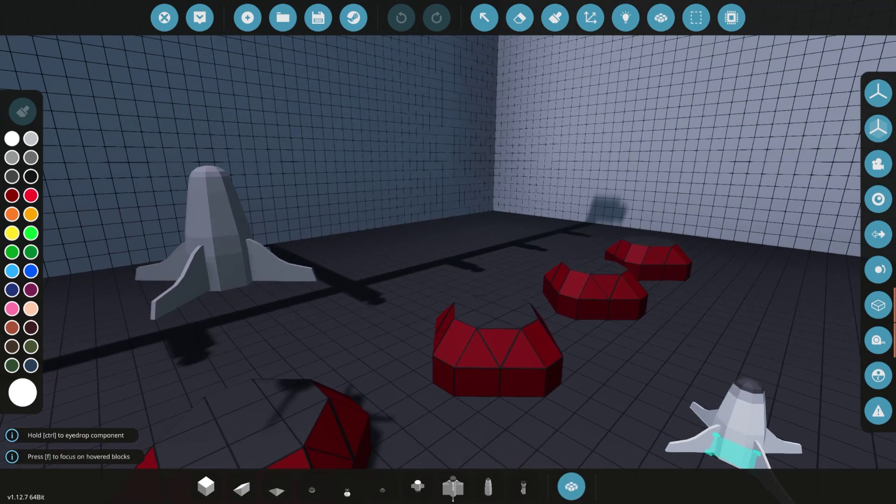
# Pull the camera back over the placed parts, then move it closer again
pyautogui.press('s')
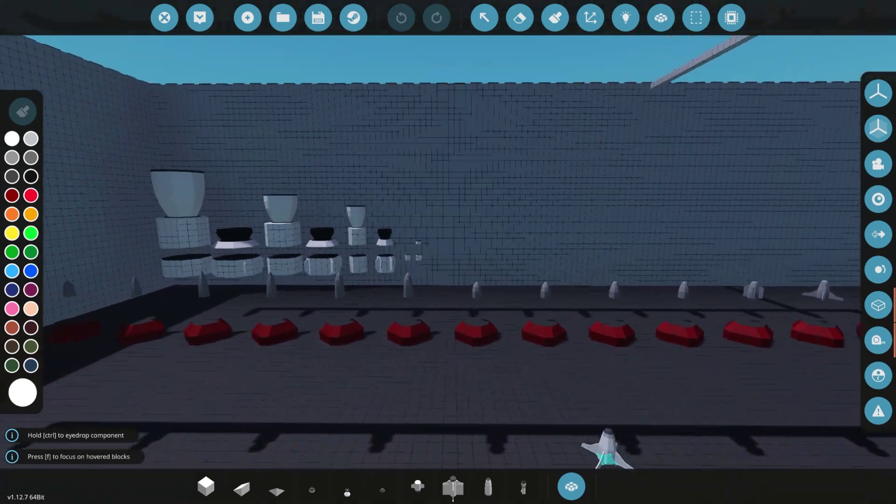
pyautogui.press('w')
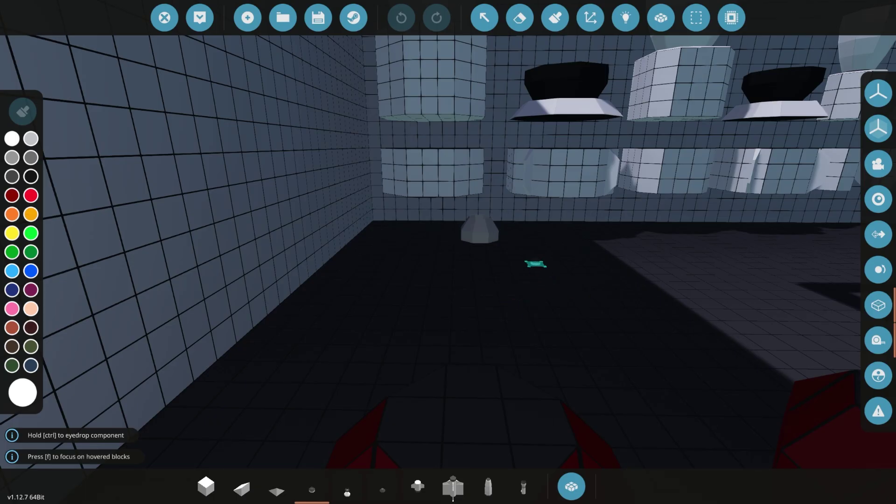
# Place the bomb glide engine and the GBU laser sensor ($500), identifying each in the inventory
pyautogui.click(497, 259)
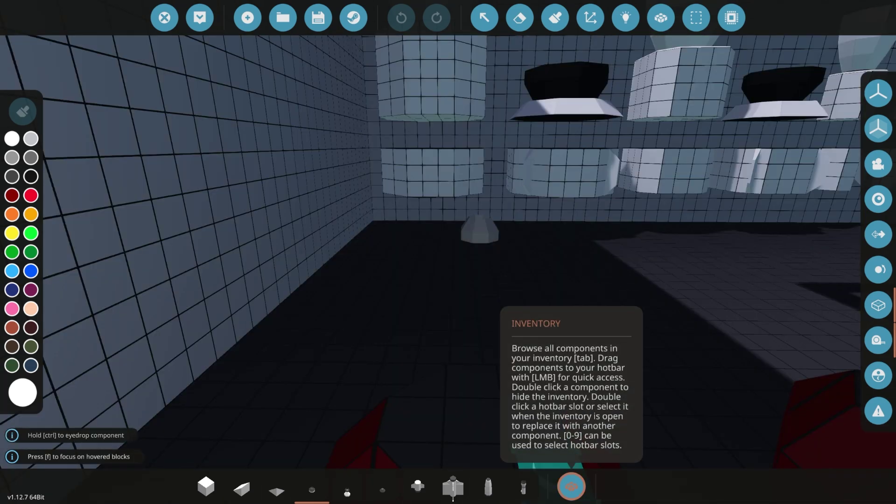
pyautogui.click(572, 486)
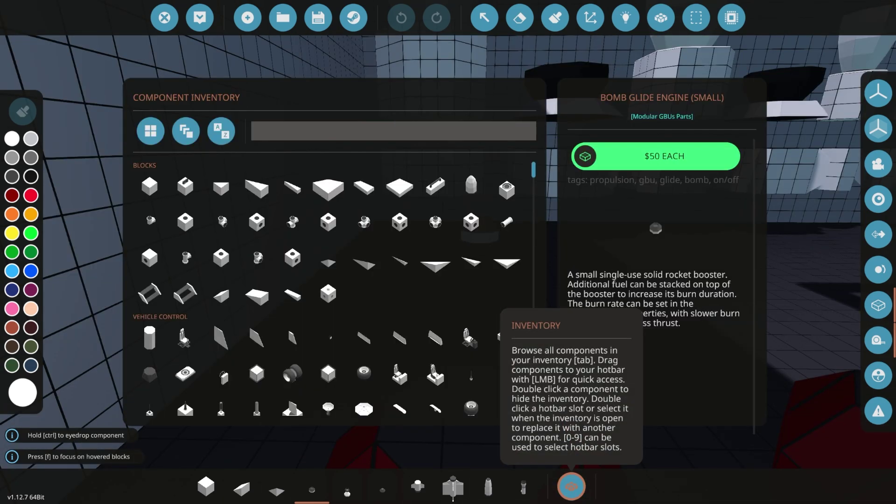
pyautogui.press('Tab')
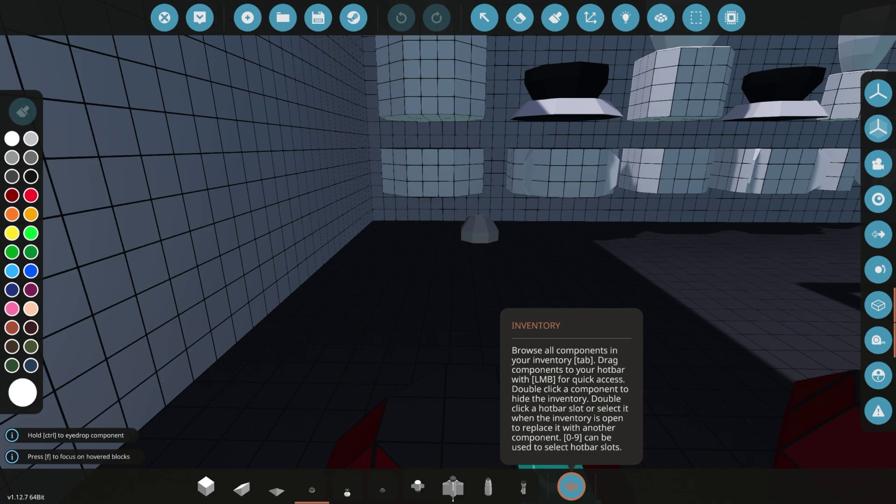
pyautogui.press('5')
pyautogui.click(482, 199)
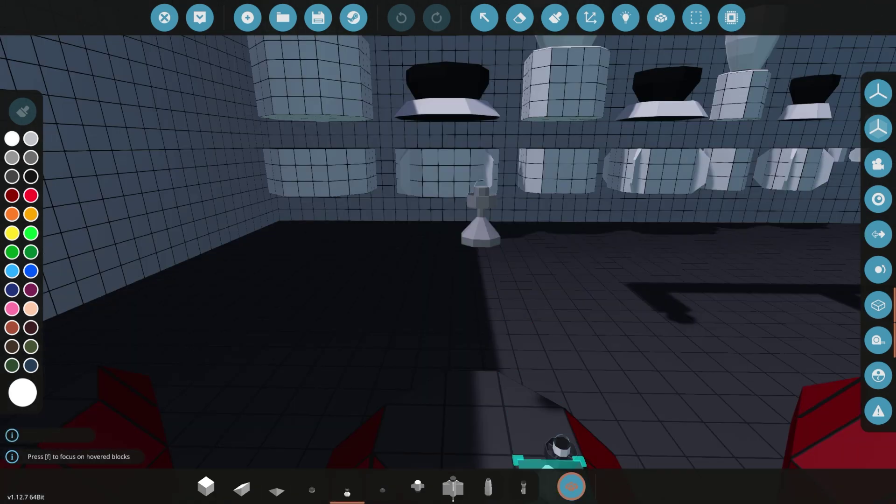
pyautogui.click(571, 487)
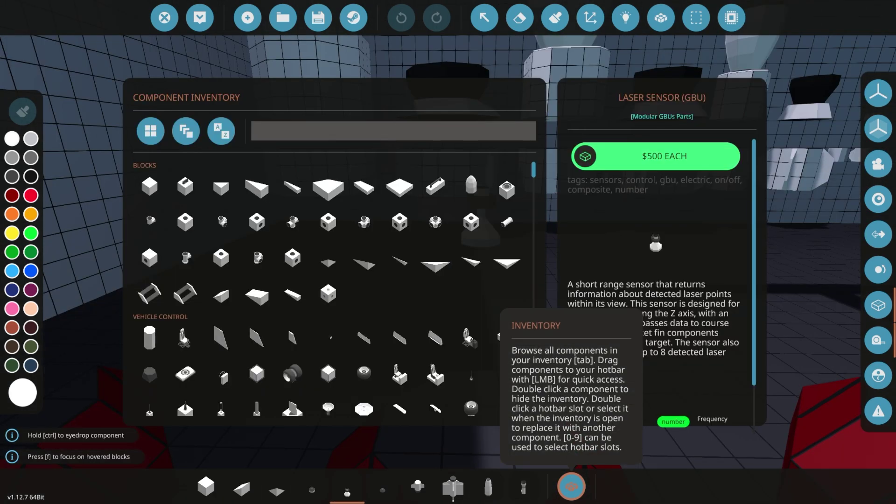
pyautogui.click(572, 487)
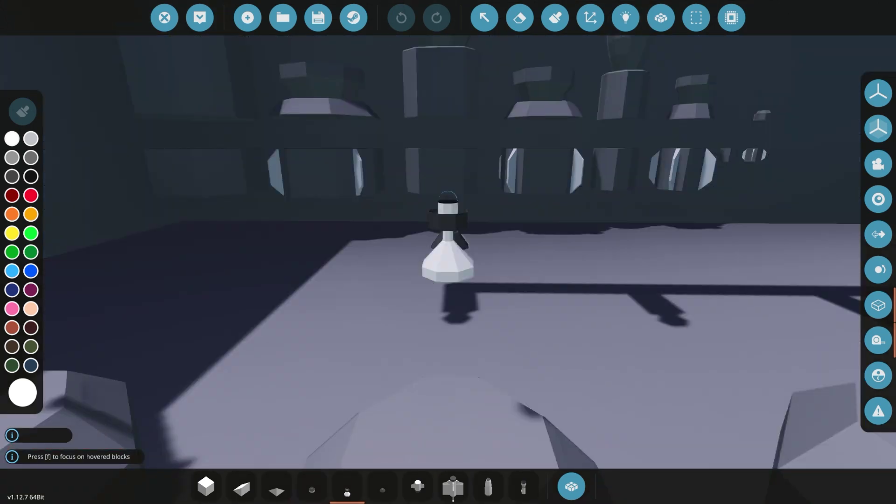
# Switch to slots 6 and 7 to identify the bomb nose cone ($25) and GBU nose fins ($200)
pyautogui.press('6')
pyautogui.click(571, 487)
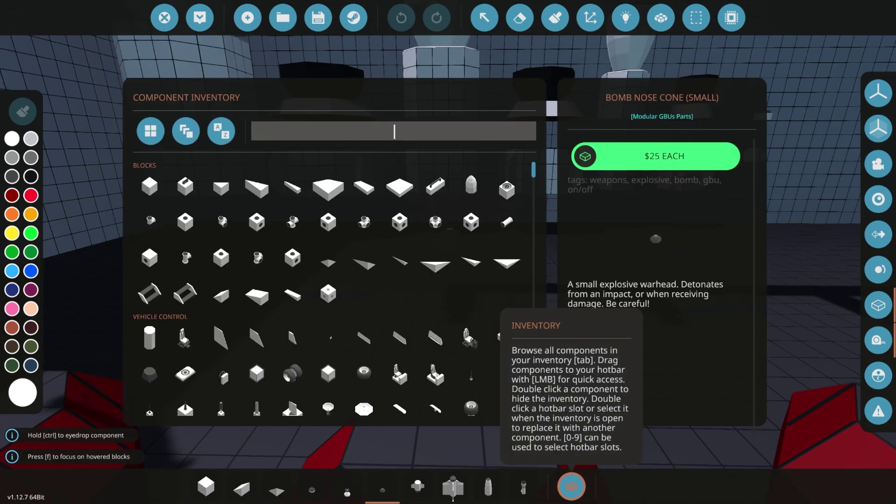
pyautogui.click(572, 487)
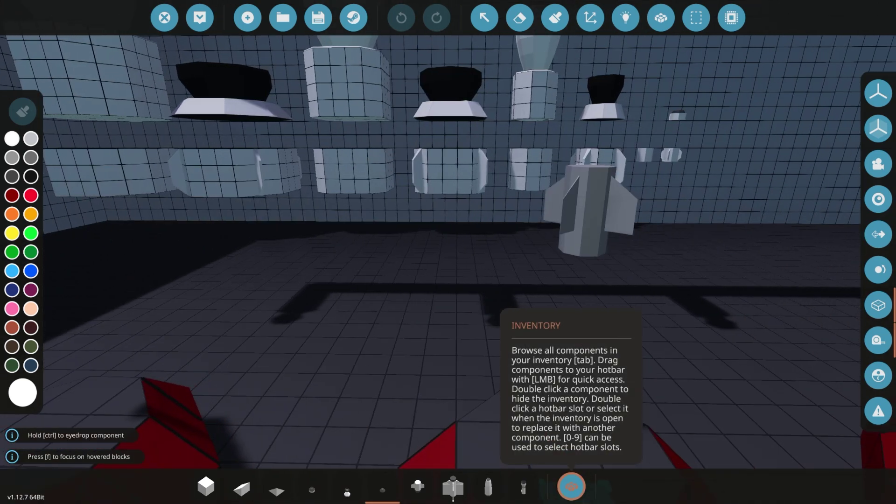
pyautogui.press('7')
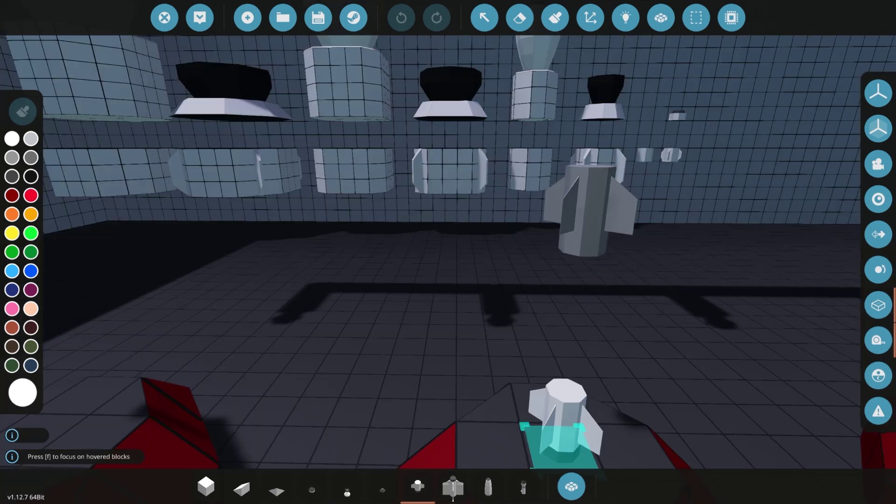
pyautogui.click(572, 487)
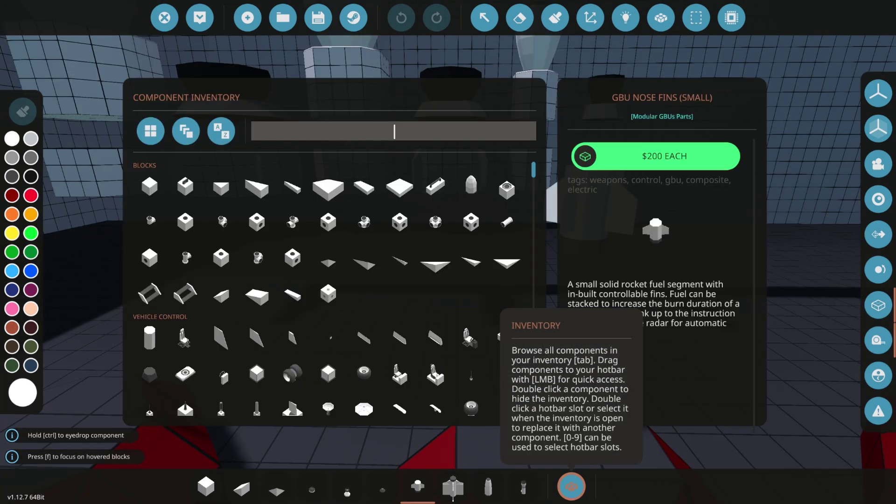
pyautogui.click(571, 487)
# Switch to slot 8 and identify the small GBU rear fins in the inventory
pyautogui.press('8')
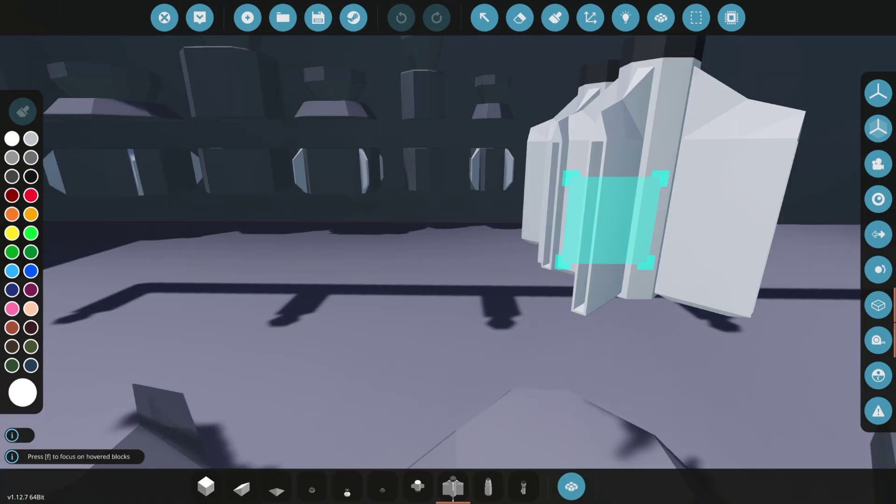
pyautogui.click(571, 487)
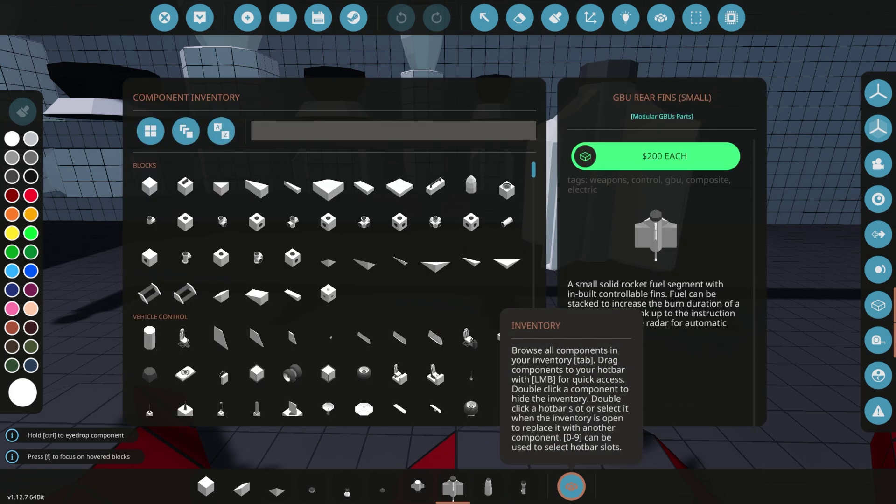
pyautogui.click(572, 486)
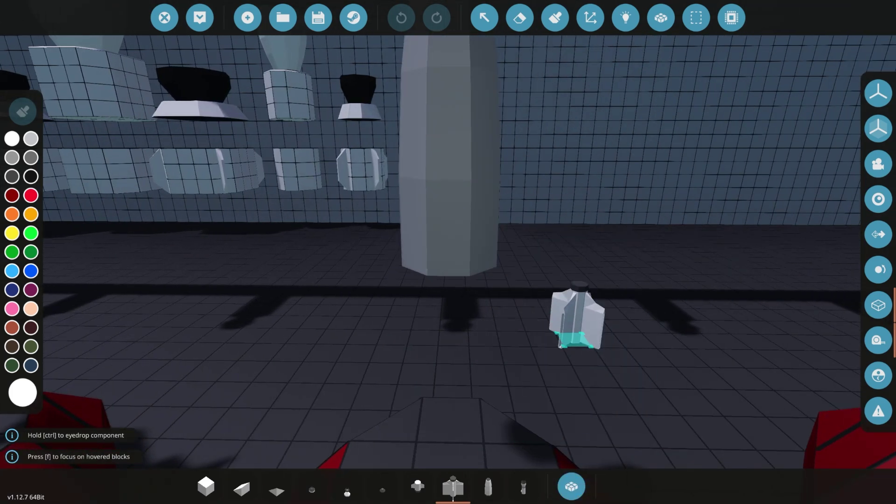
pyautogui.press('f')
# Switch to slot 9 and identify the small GBU warhead body front ($25) and rear ($15)
pyautogui.press('9')
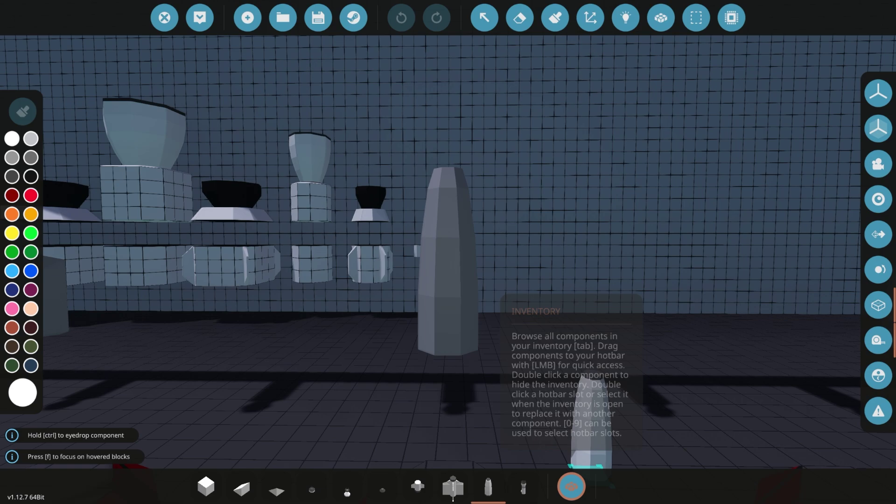
pyautogui.click(572, 487)
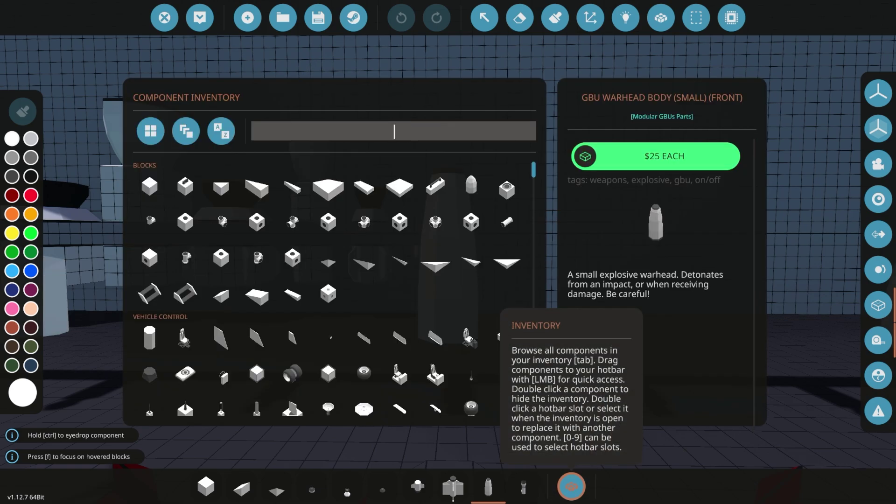
pyautogui.click(571, 486)
pyautogui.press('f')
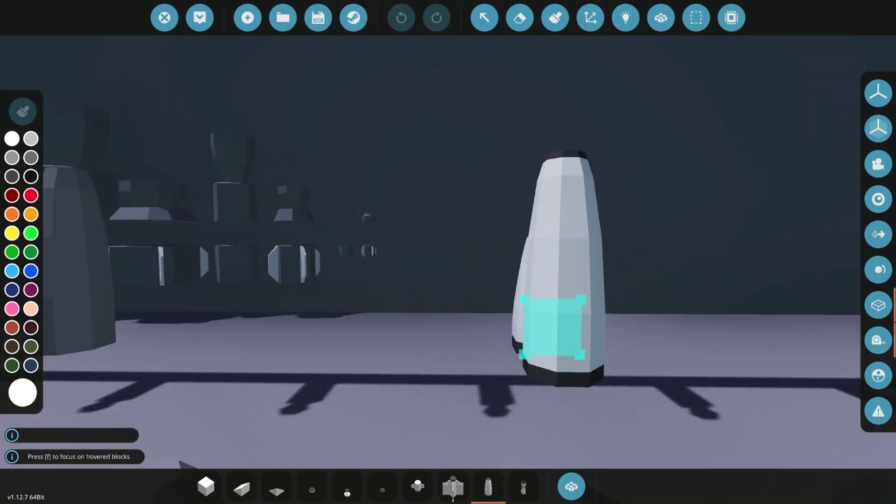
pyautogui.click(572, 487)
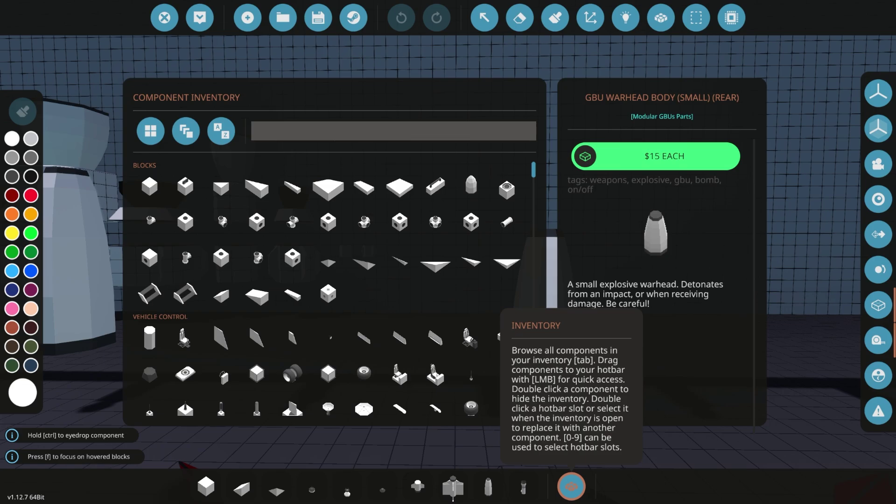
pyautogui.click(571, 487)
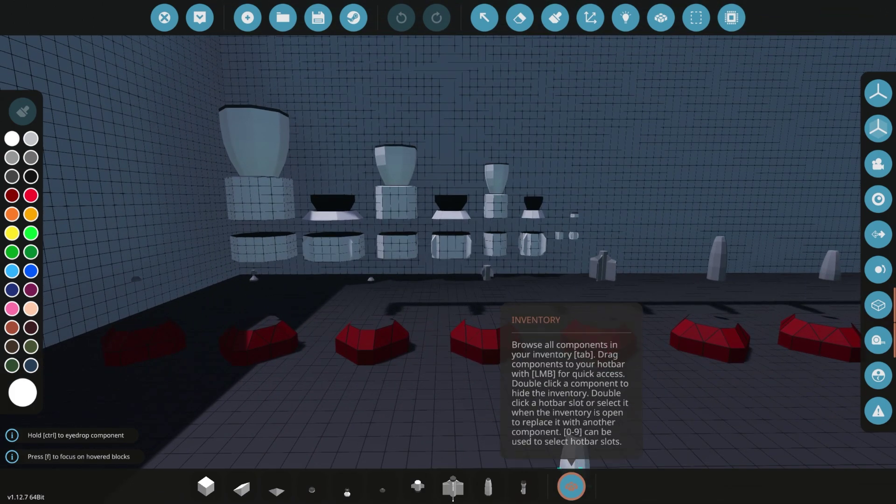
# Search the inventory for 'gbu' and pick GBU Warhead Body (Small) (Front) for placing
pyautogui.click(571, 487)
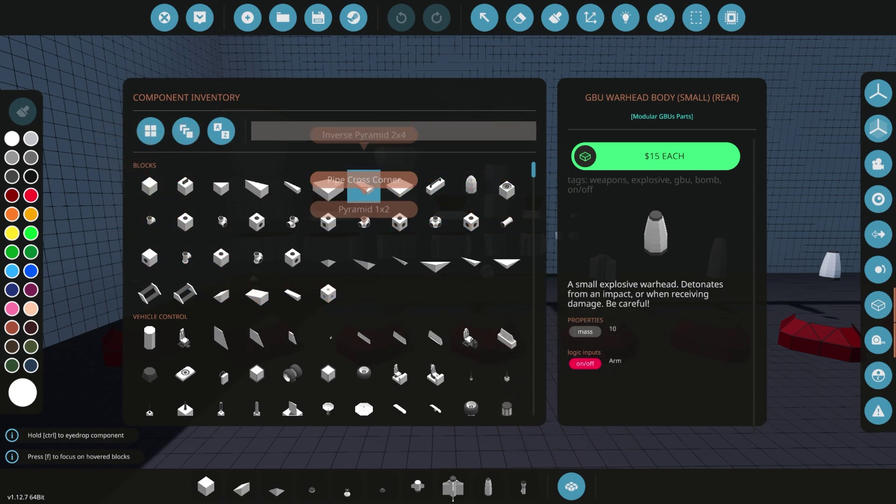
pyautogui.click(369, 132)
pyautogui.write('gbu')
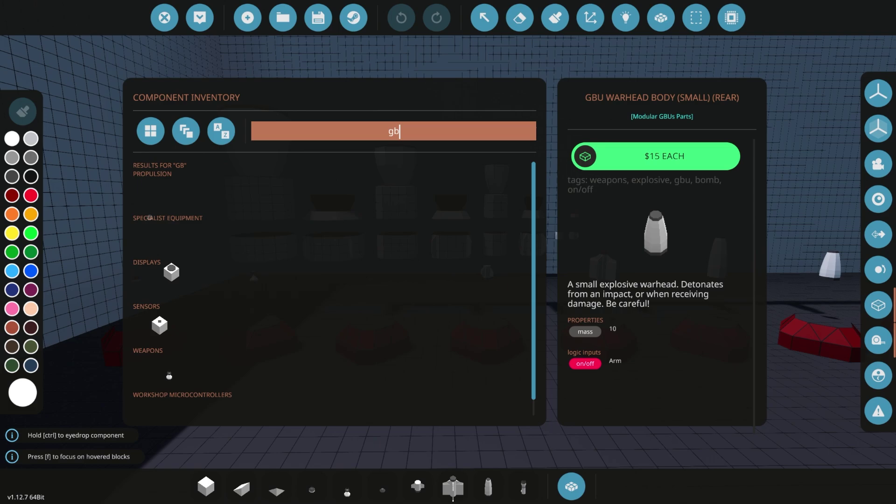
pyautogui.press('Return')
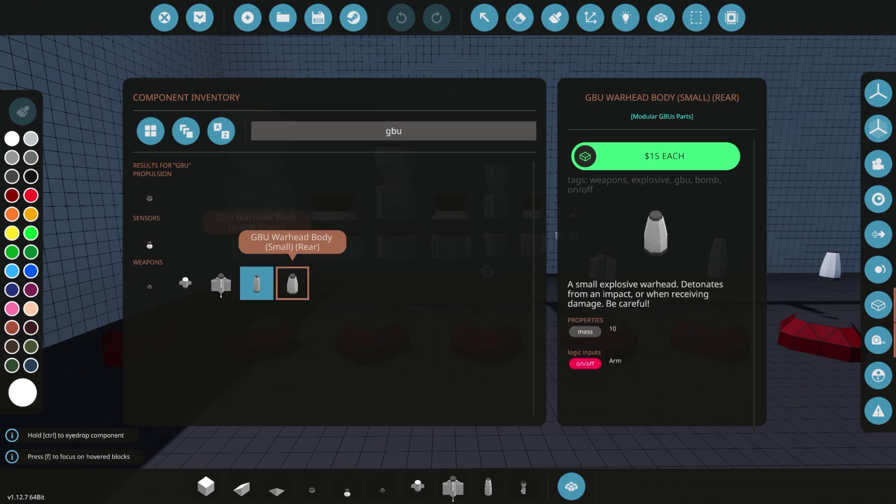
pyautogui.click(258, 284)
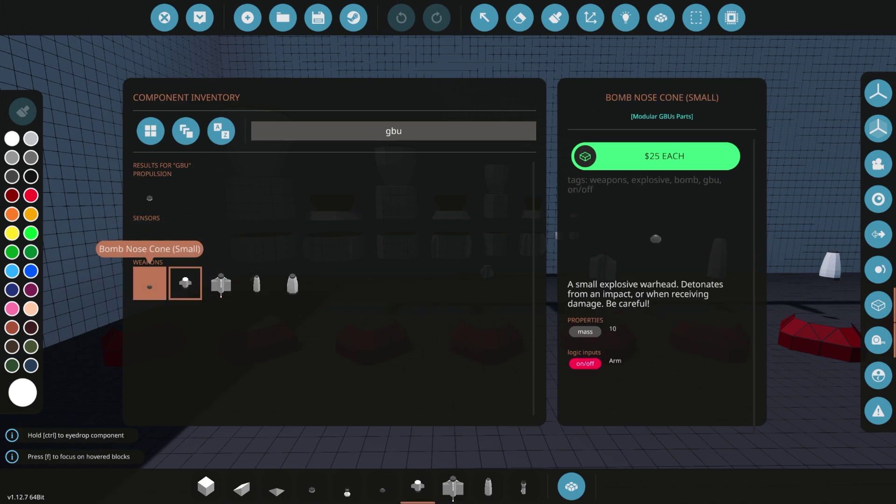
pyautogui.click(149, 284)
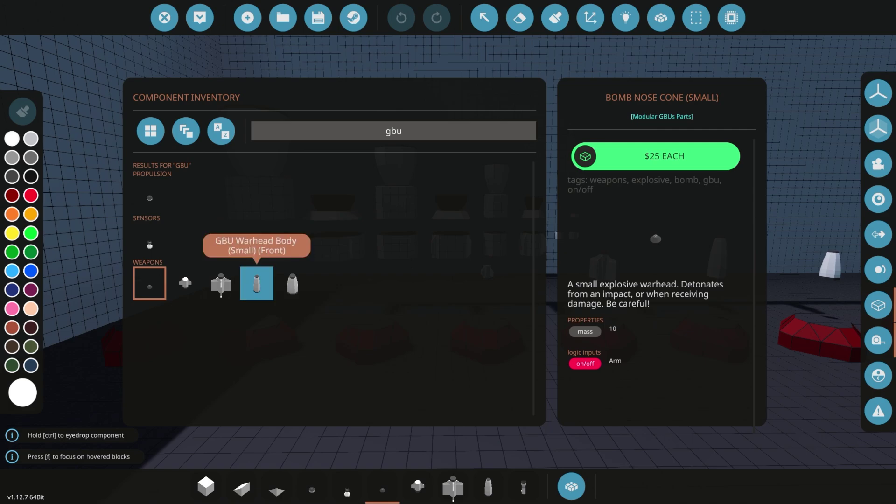
pyautogui.click(256, 283)
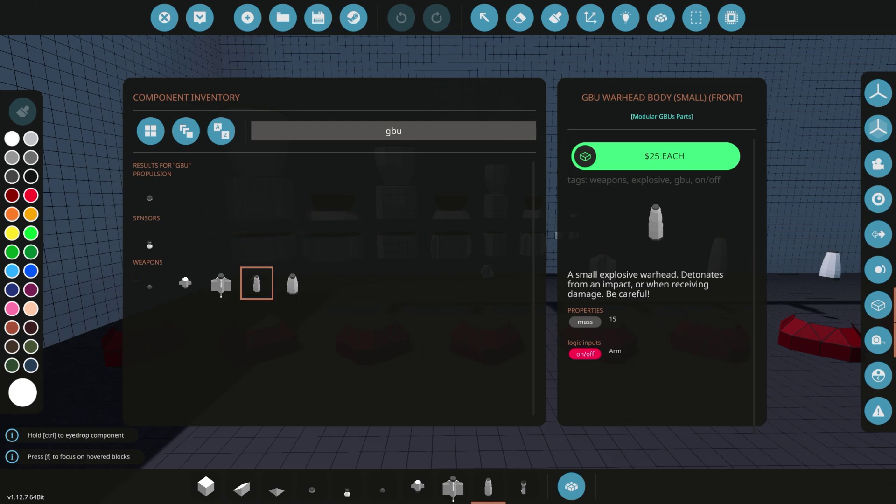
pyautogui.press('Escape')
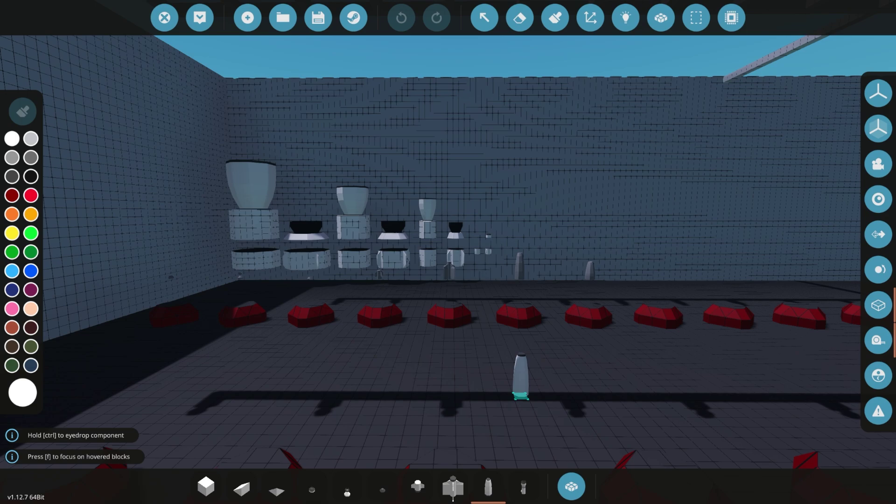